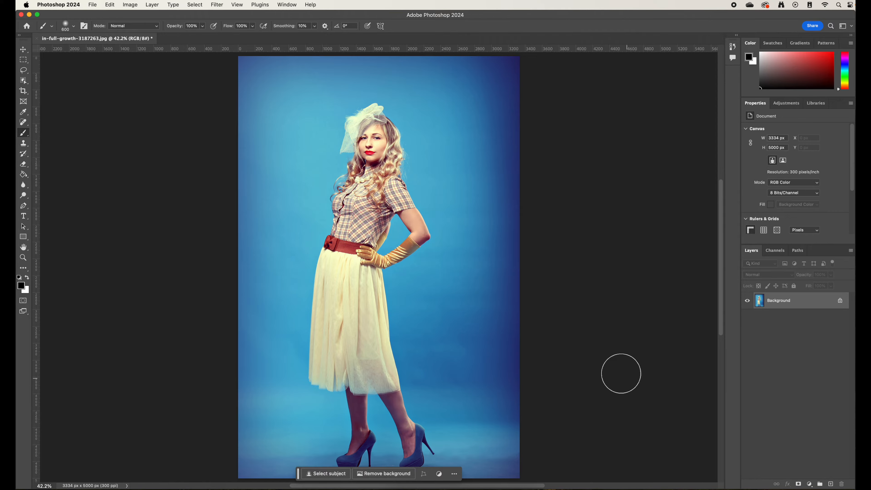
Reset all tools to their default settings.
click(23, 50)
right_click(43, 25)
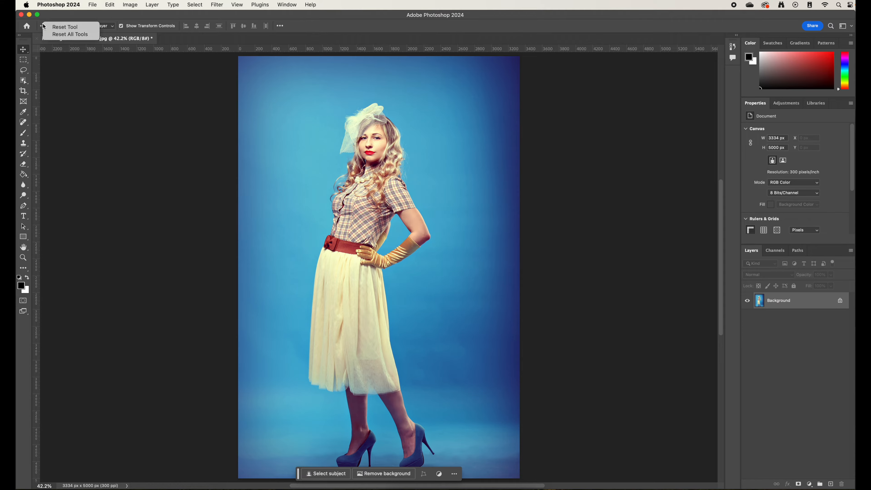
click(70, 34)
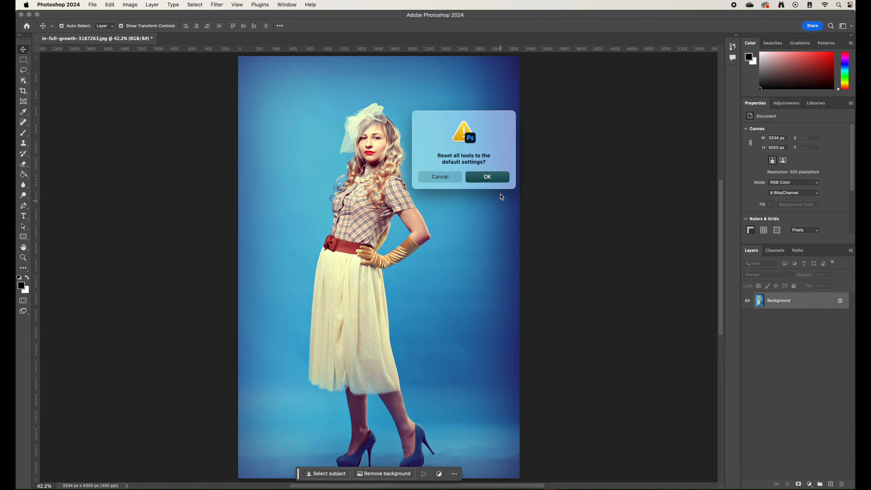
click(496, 180)
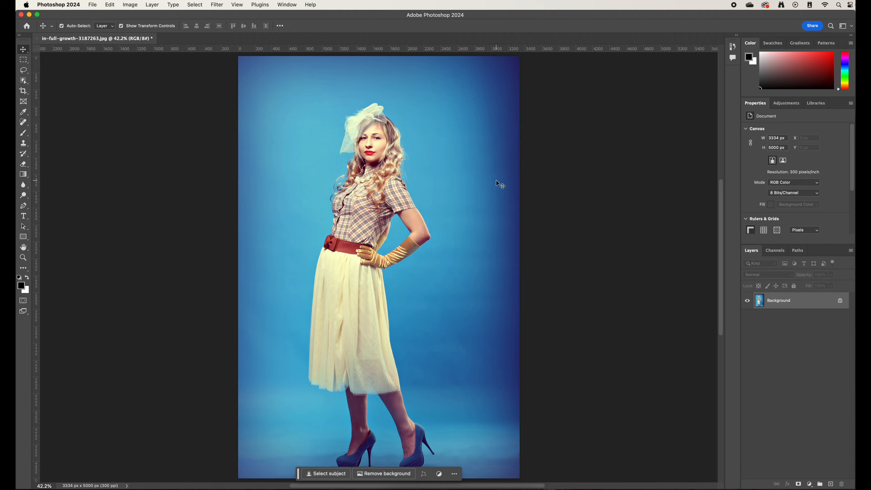
Reset the Essentials workspace to its default layout.
click(287, 5)
mouse_move(291, 23)
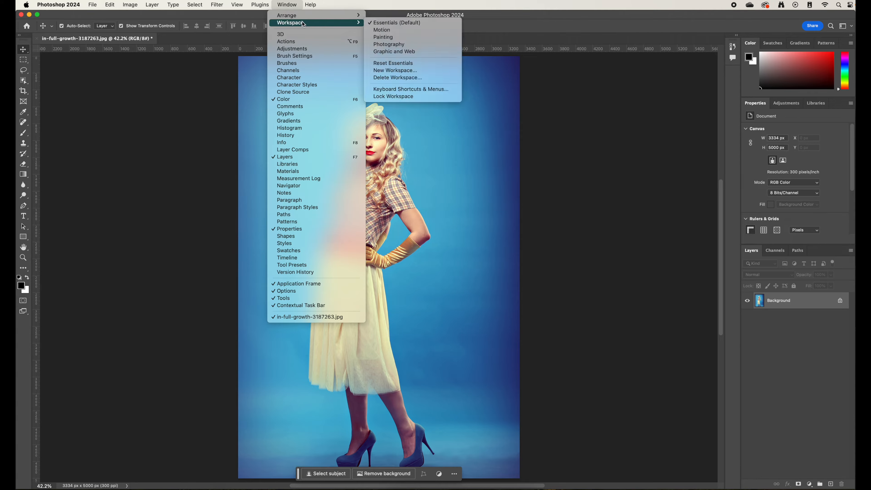
click(401, 63)
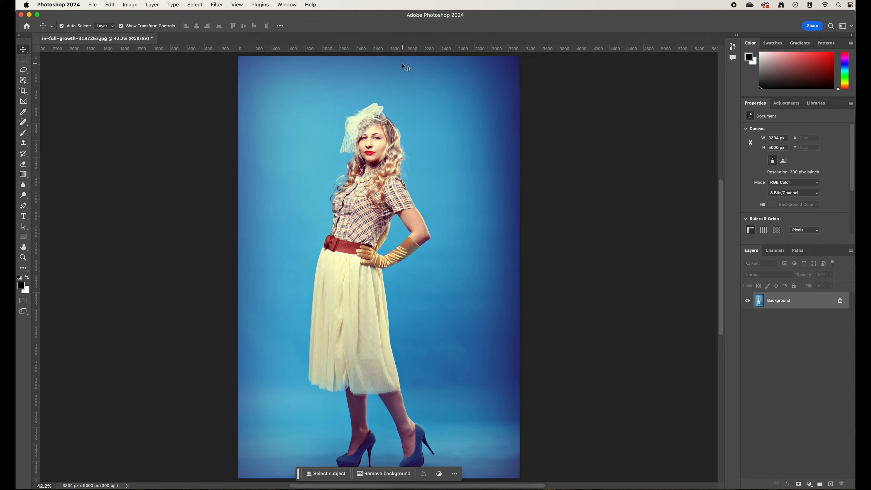
Duplicate the Background layer.
key(w)
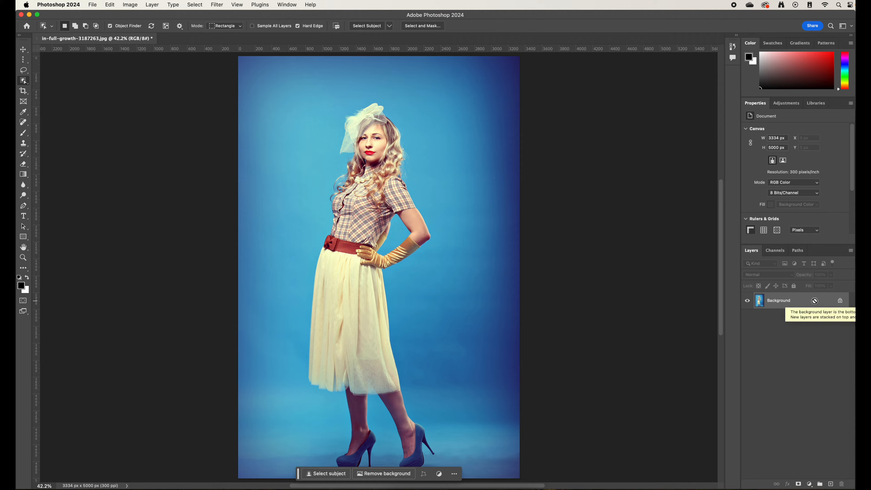
key(super+j)
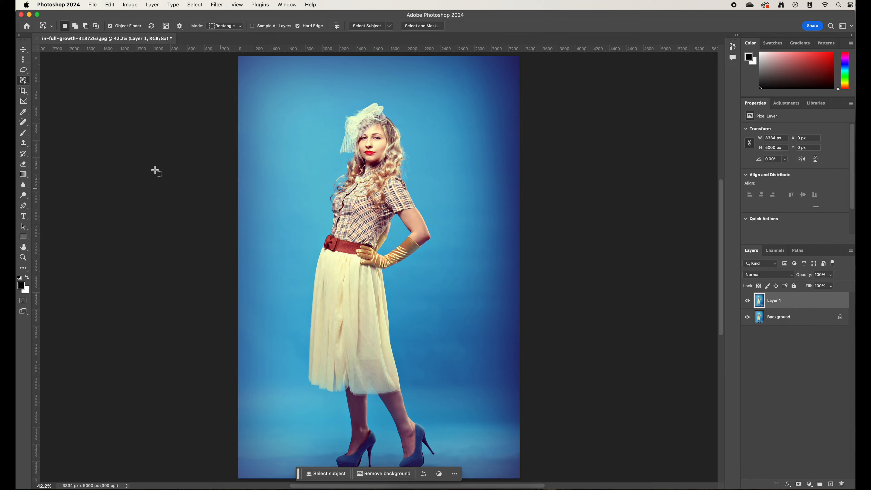
Select a one-pixel-wide column through the woman at about X 1769 px with the Single Column Marquee tool.
click(24, 61)
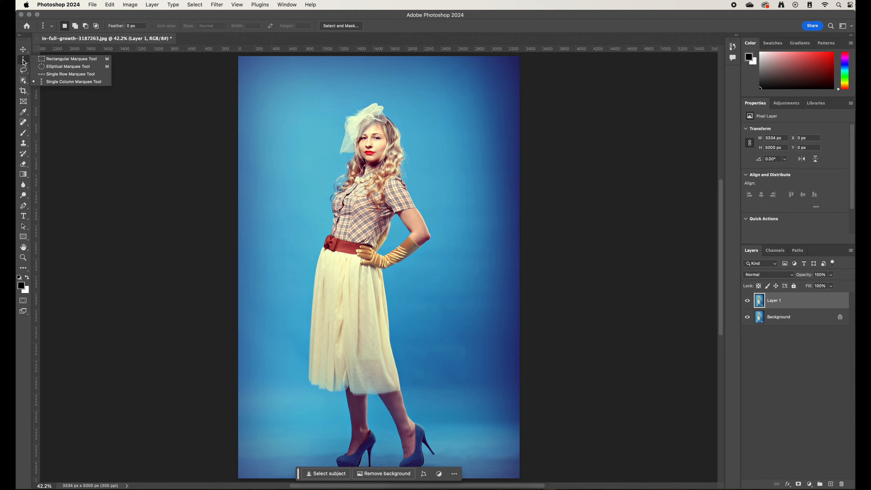
click(75, 83)
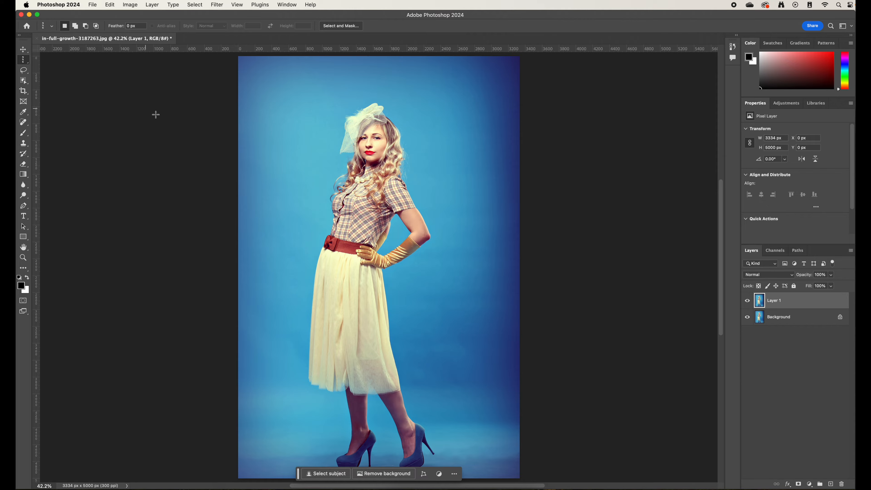
click(390, 243)
click(401, 239)
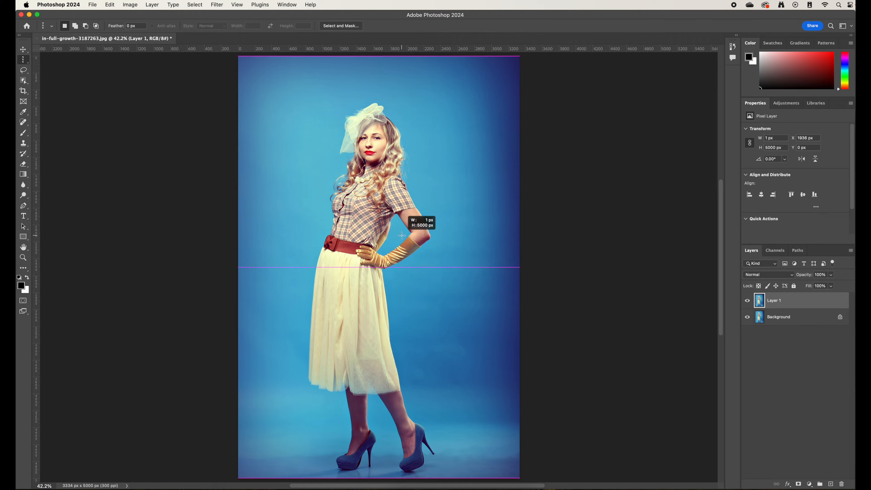
click(388, 247)
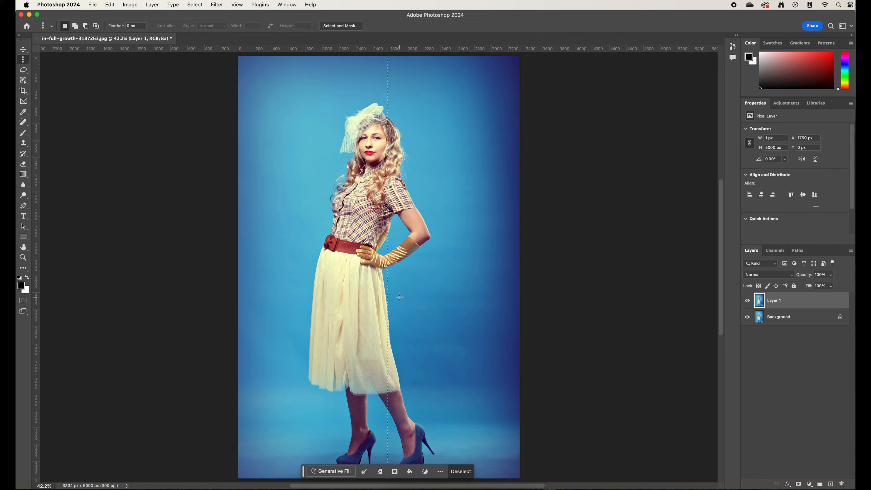
Copy the selected pixel column to a new layer and name that layer "pixel stretch".
key(super+j)
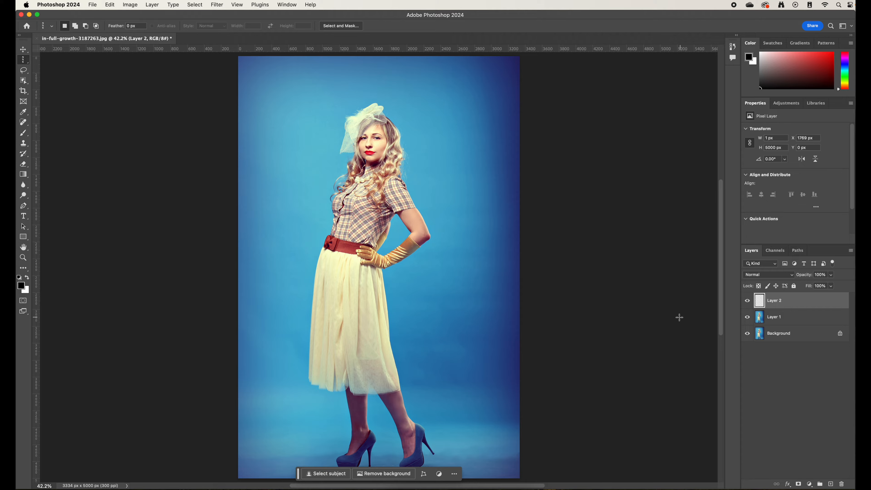
double_click(776, 301)
text(pixel stretch)
key(Return)
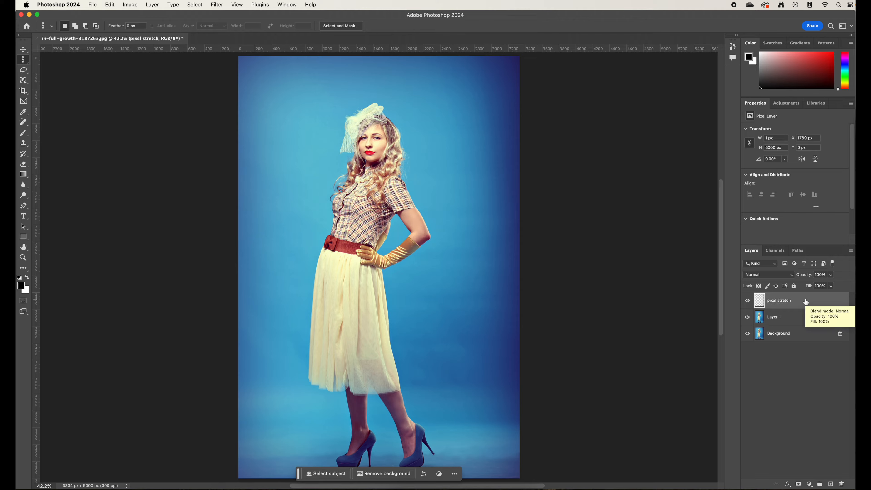
Hide Layer 1 and Background, and stretch the pixel column horizontally across the full canvas width with Free Transform.
drag(748, 318, 747, 339)
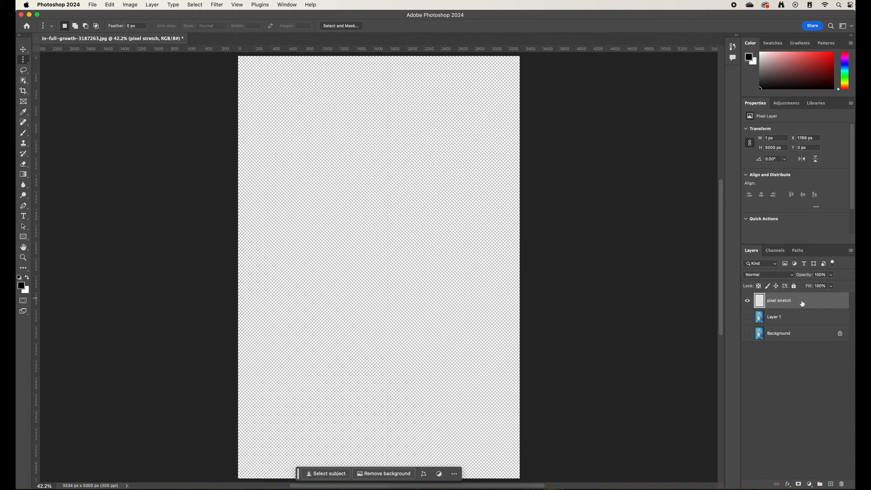
key(super+t)
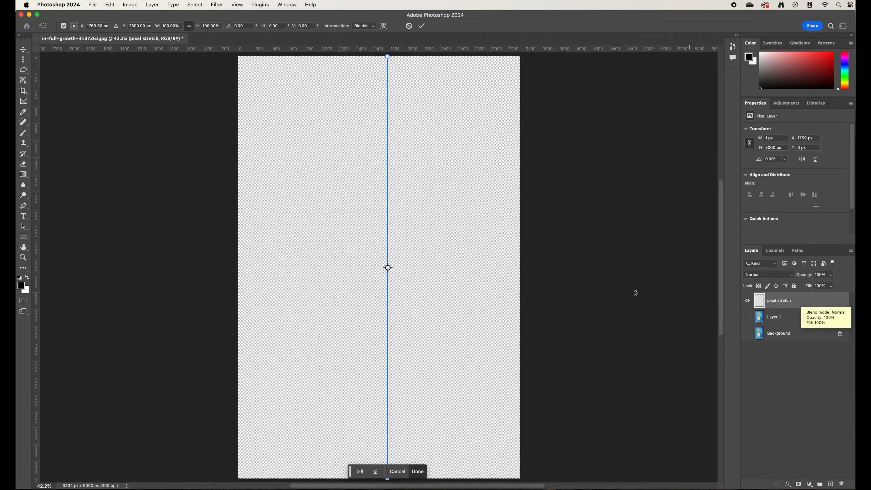
drag(387, 268, 521, 266)
scroll(376, 275, down, 1)
scroll(376, 275, down, 1)
scroll(398, 235, left, 1)
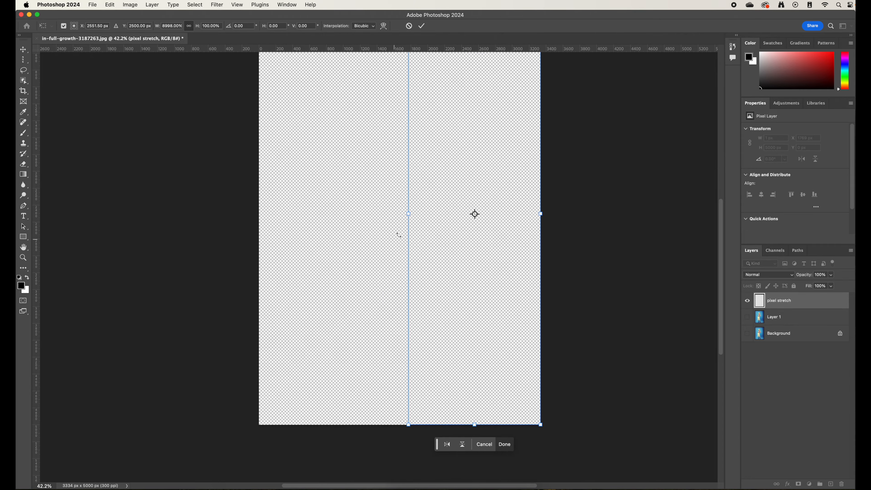
drag(406, 219, 259, 216)
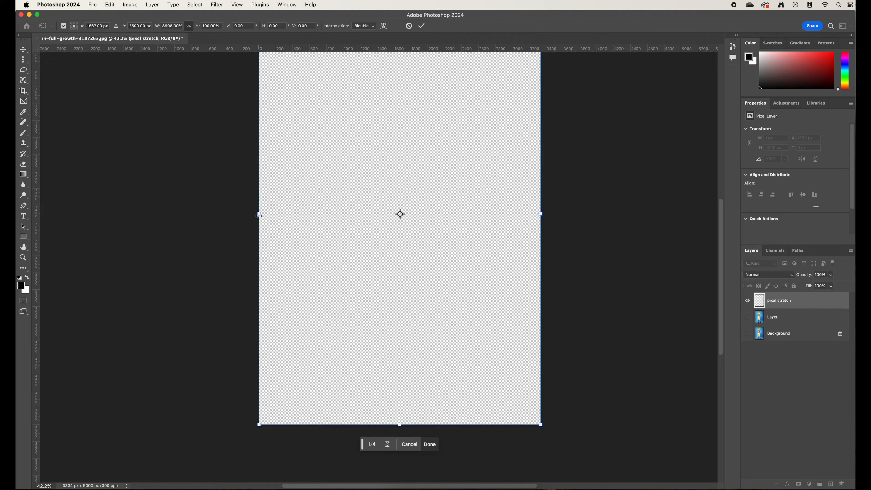
scroll(423, 174, up, 2)
scroll(422, 174, right, 1)
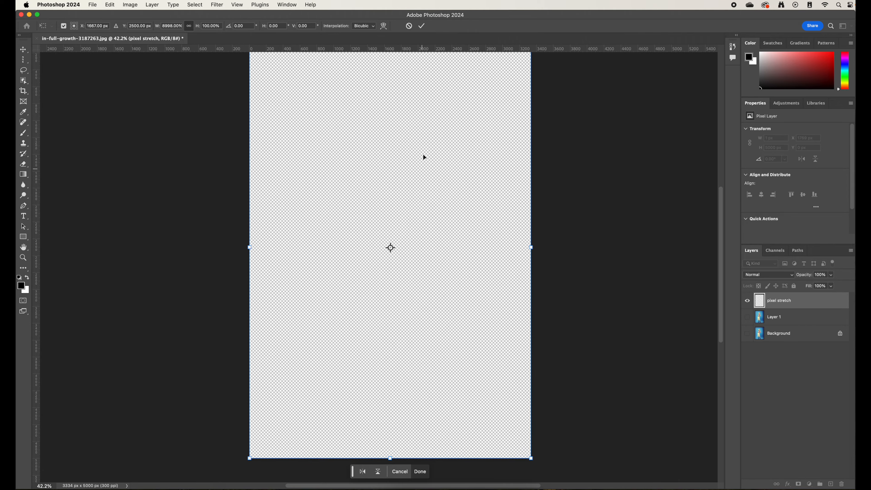
click(421, 26)
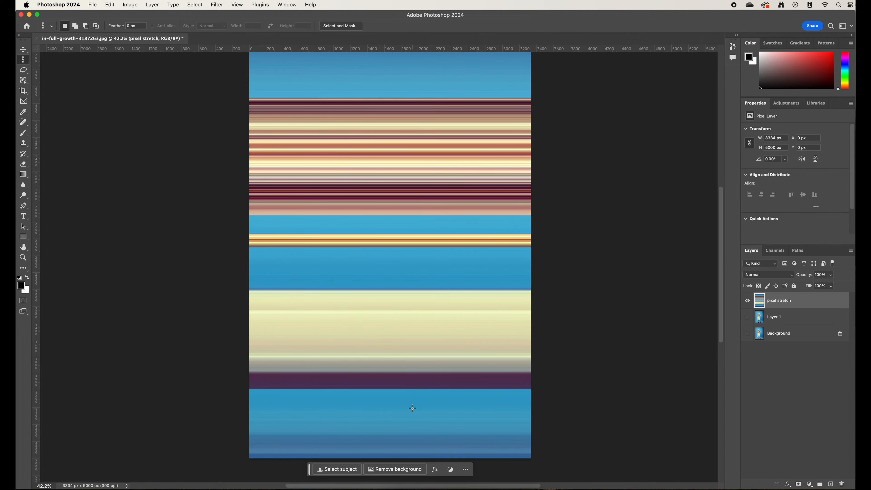
Delete the blue band above the uppermost stripes of the pixel stretch layer, using a full-width rectangular selection about 733 px high.
scroll(412, 407, up, 1)
scroll(411, 408, right, 1)
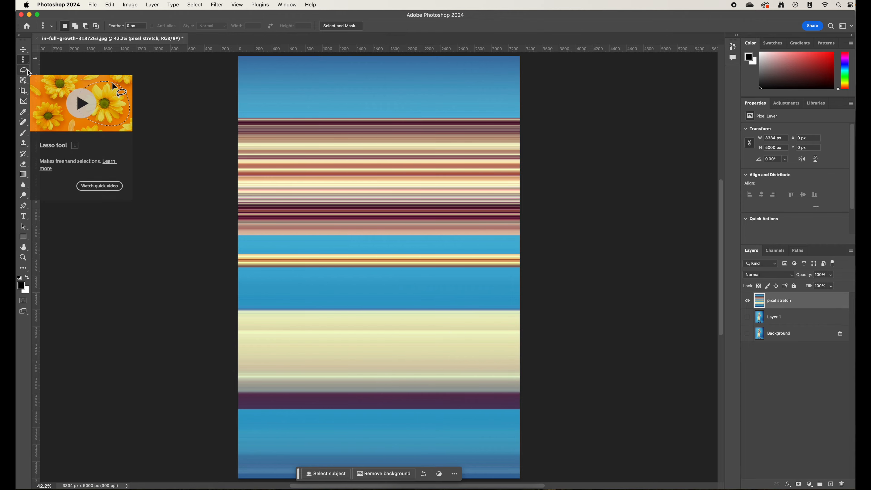
key(m)
mouse_move(236, 57)
mouse_down()
mouse_move(381, 103)
mouse_move(531, 118)
mouse_up()
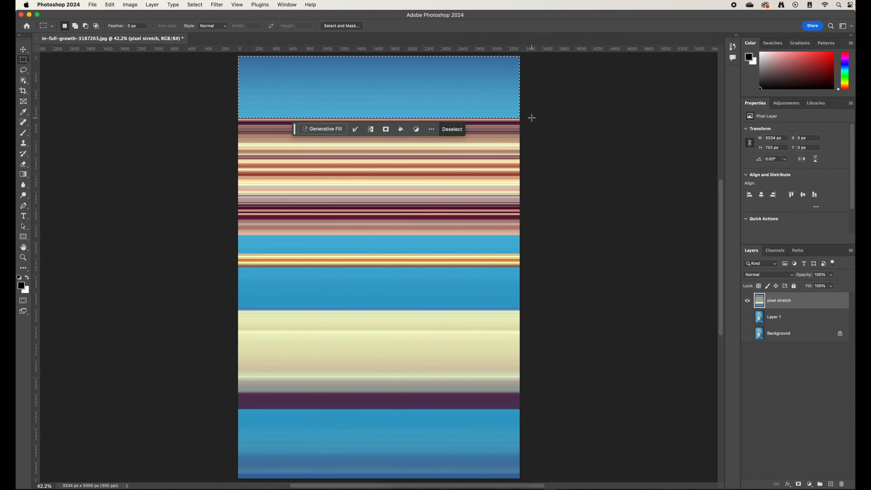
key(Delete)
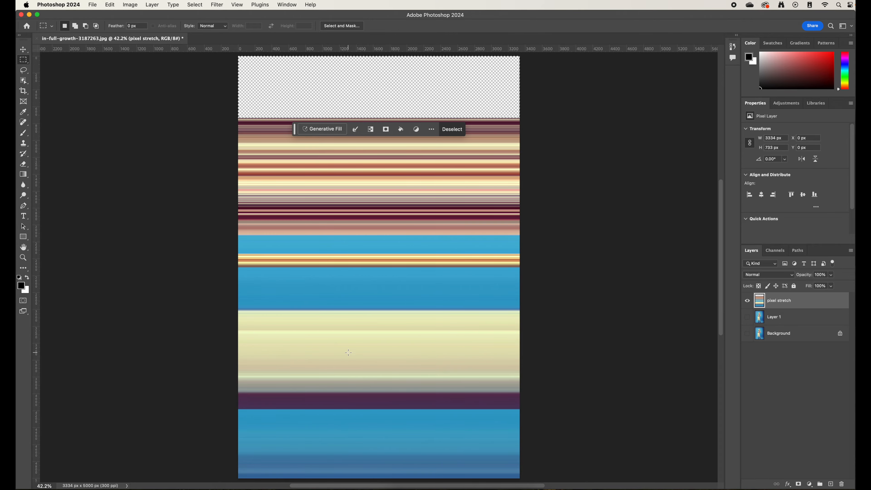
Delete the blue band below the dark purple stripe, using a full-width rectangular selection about 828 px high.
drag(233, 410, 529, 479)
scroll(530, 479, down, 3)
scroll(530, 479, left, 2)
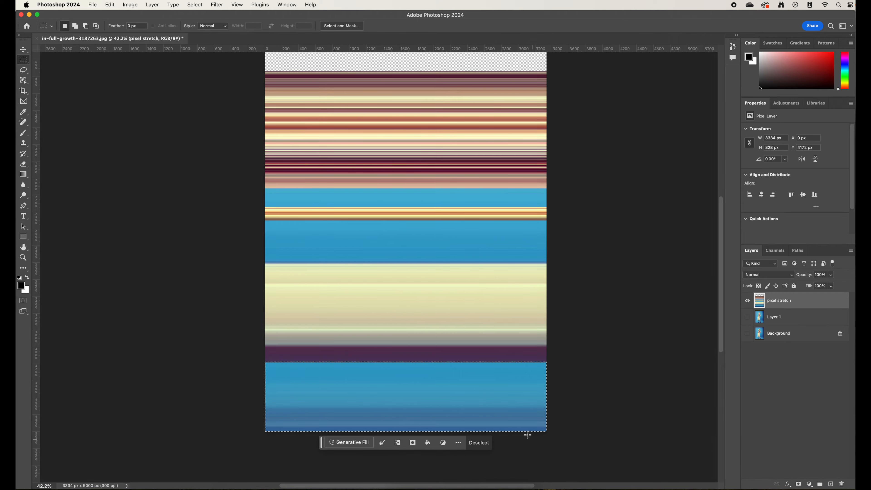
key(Delete)
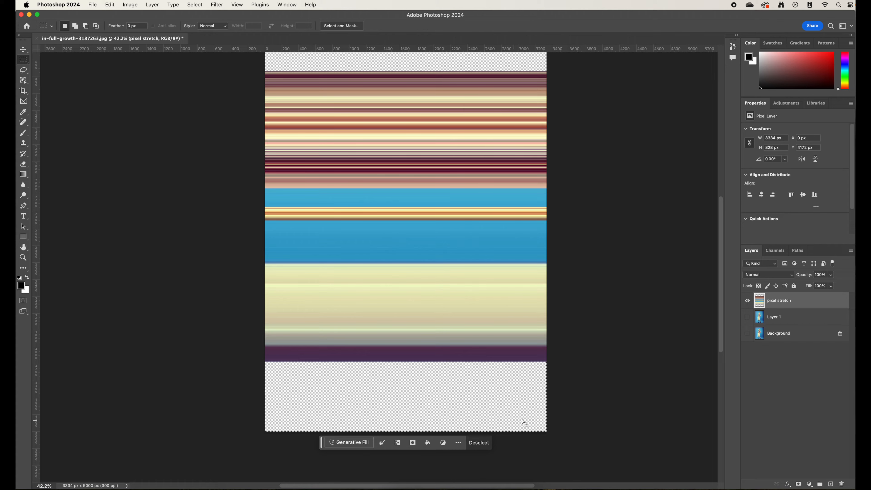
Check the trimmed stripes against Layer 1, hide Layer 1 again, and clear the selection.
click(747, 318)
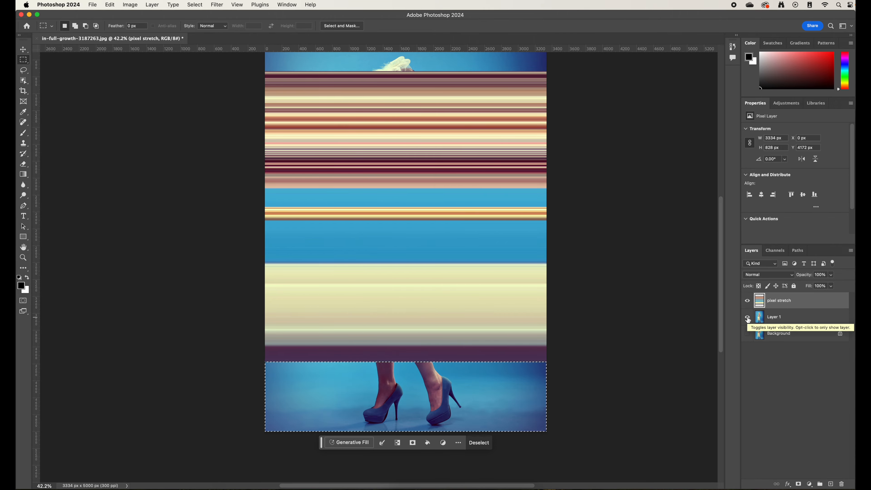
click(747, 317)
key(super+d)
scroll(627, 342, up, 3)
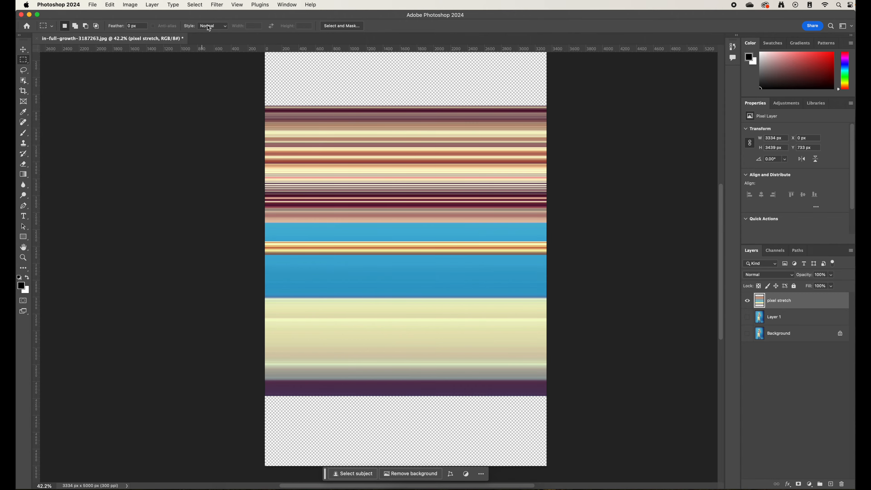
Apply the Polar Coordinates filter to the pixel stretch layer with Rectangular to Polar, previewing it at 12.5%.
click(216, 5)
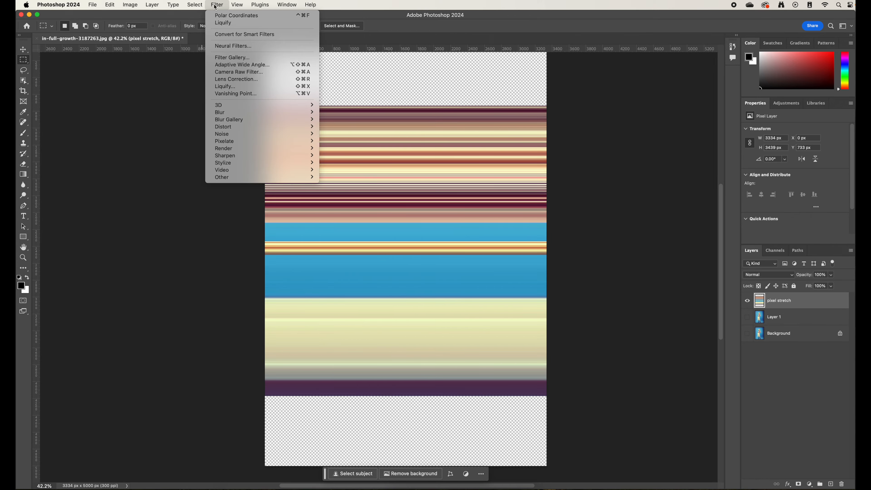
mouse_move(237, 128)
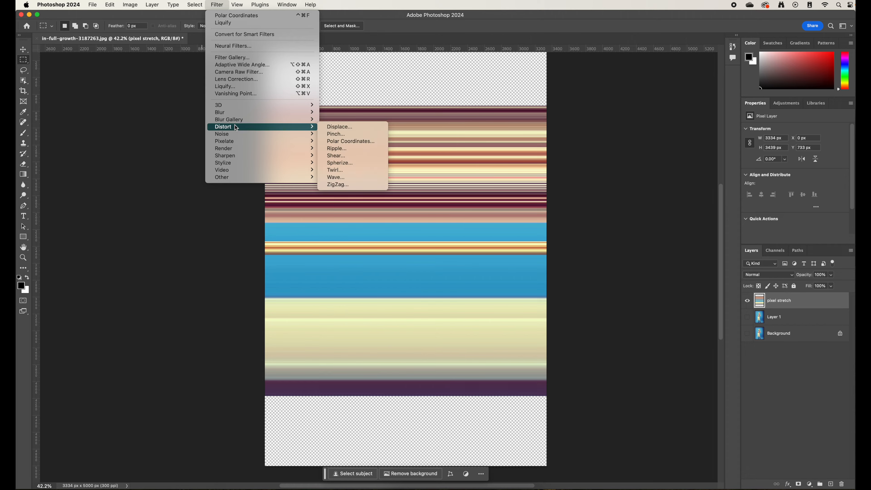
click(355, 144)
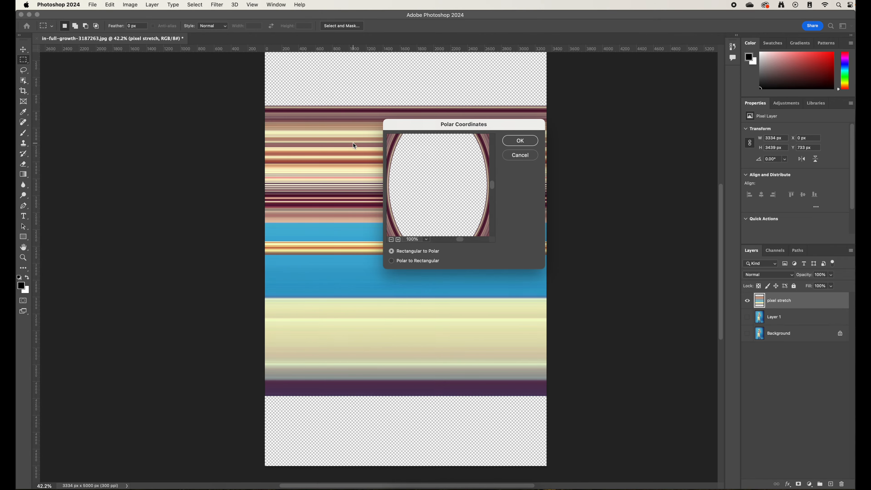
click(391, 239)
click(390, 239)
click(391, 239)
click(391, 240)
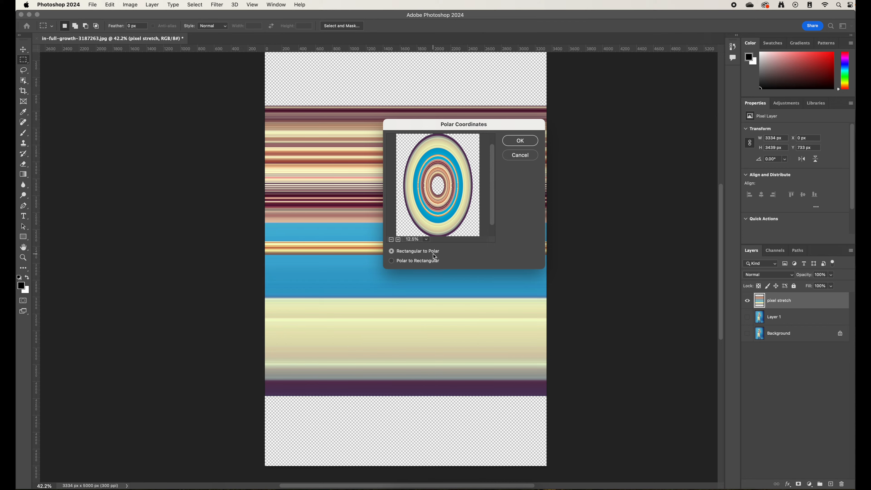
click(521, 140)
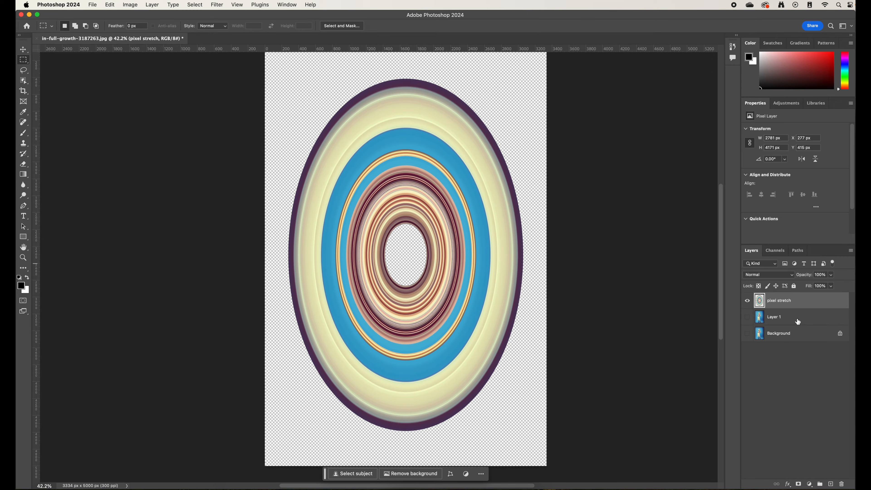
Show Layer 1 and move it above the pixel stretch layer.
click(747, 318)
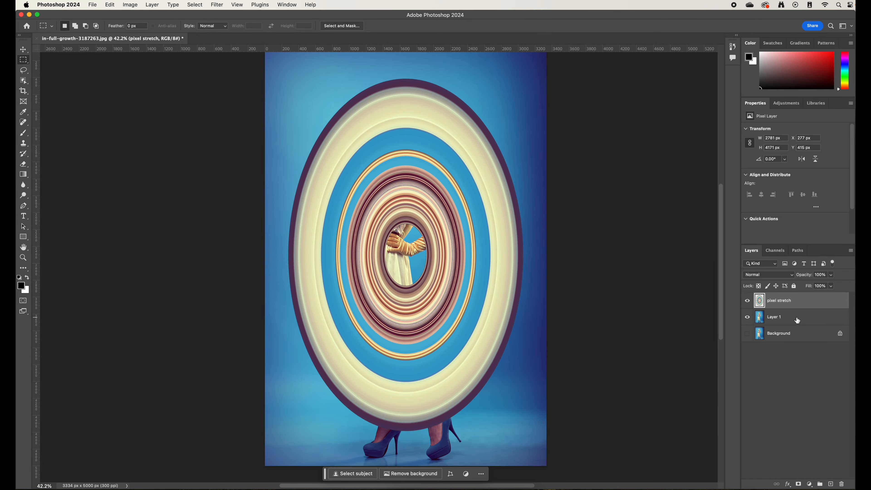
click(798, 320)
drag(798, 320, 798, 298)
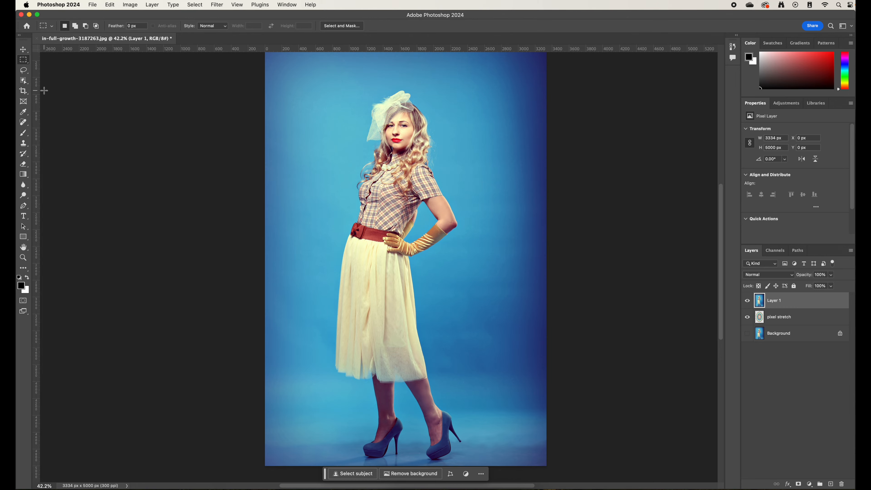
Select the whole woman on Layer 1, from hat to shoes, with the Object Selection tool.
click(23, 82)
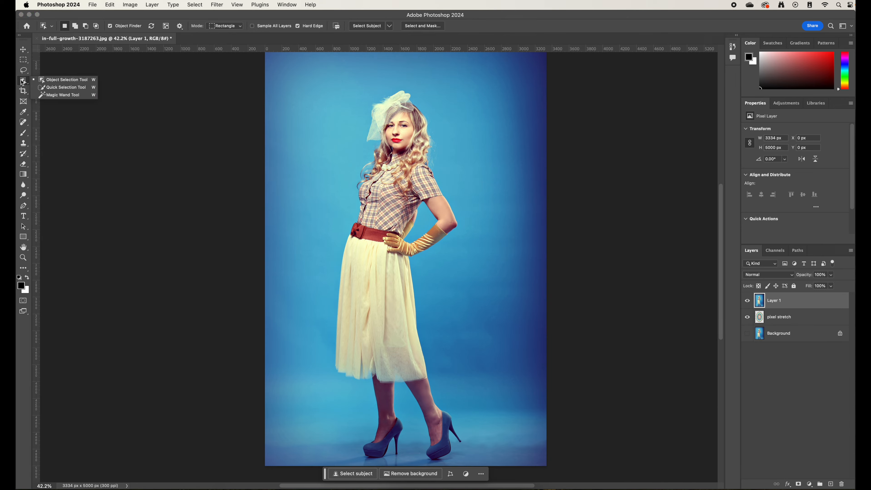
click(70, 84)
drag(330, 86, 481, 463)
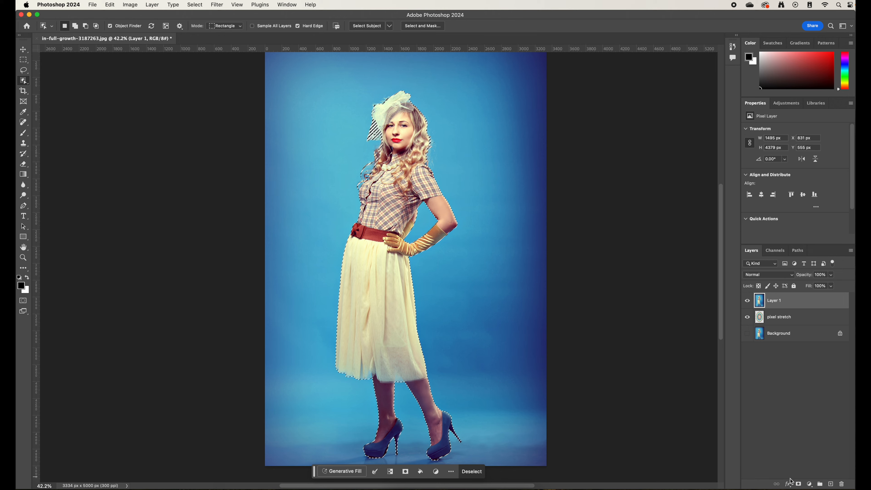
Mask Layer 1 with the active selection to cut out the woman, and show the Background layer.
click(798, 484)
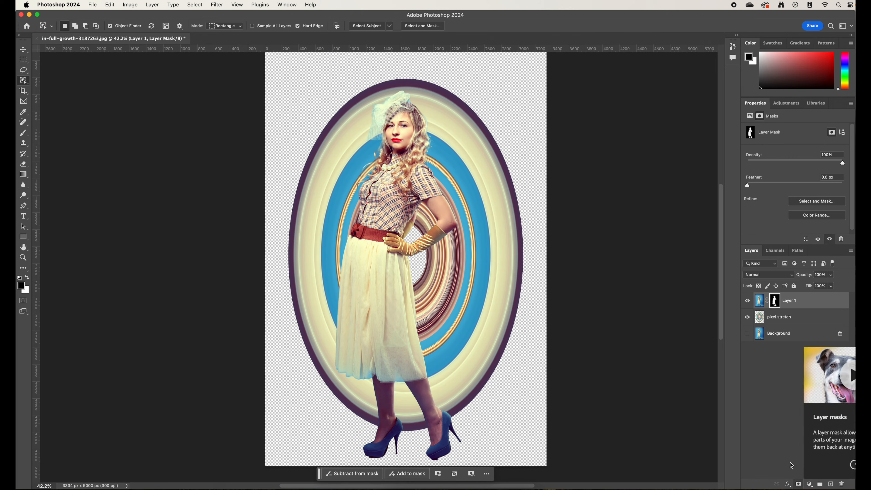
click(748, 334)
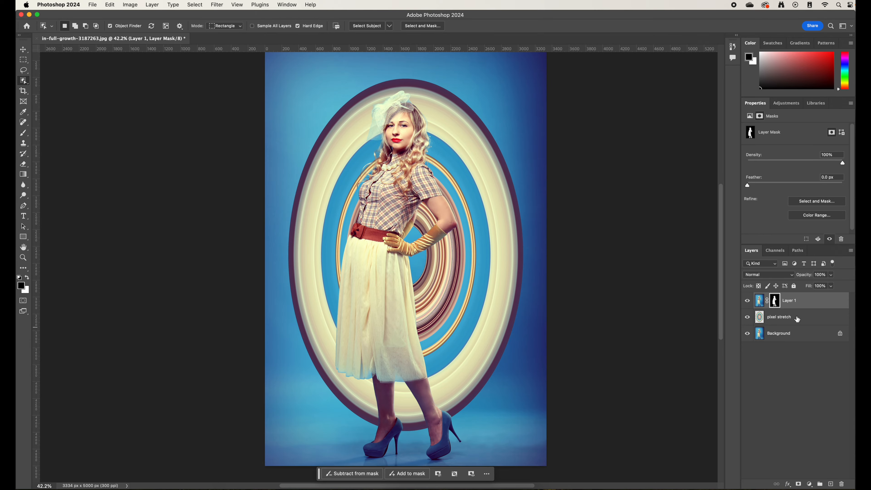
Scale the pixel stretch layer to about 104% and move it down behind the woman so the rings span from hat to shoes.
click(803, 319)
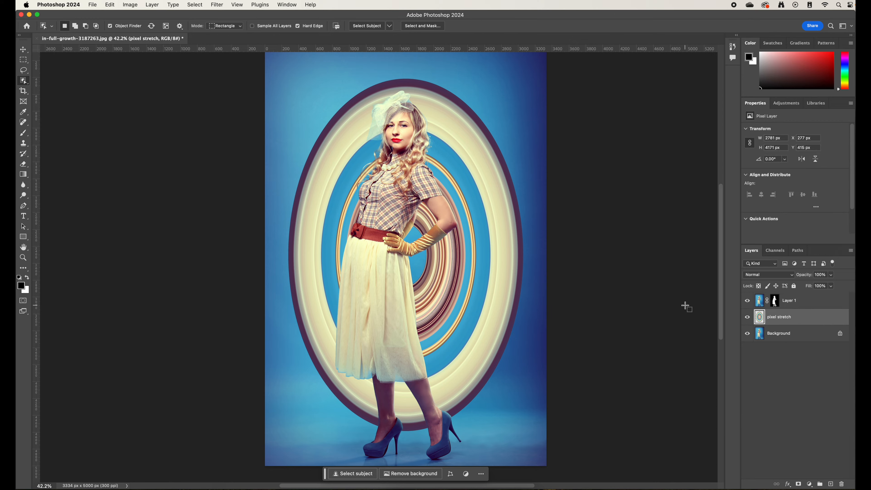
key(super+t)
drag(522, 78, 512, 88)
drag(516, 428, 528, 462)
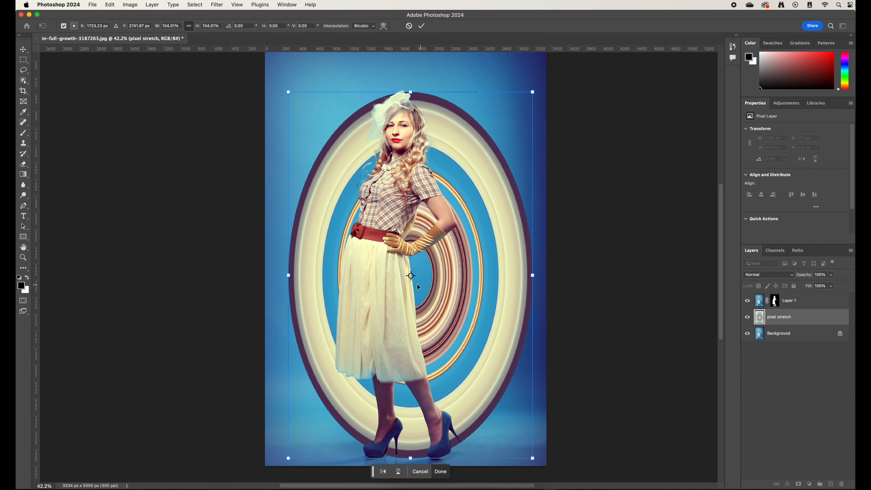
drag(419, 287, 414, 297)
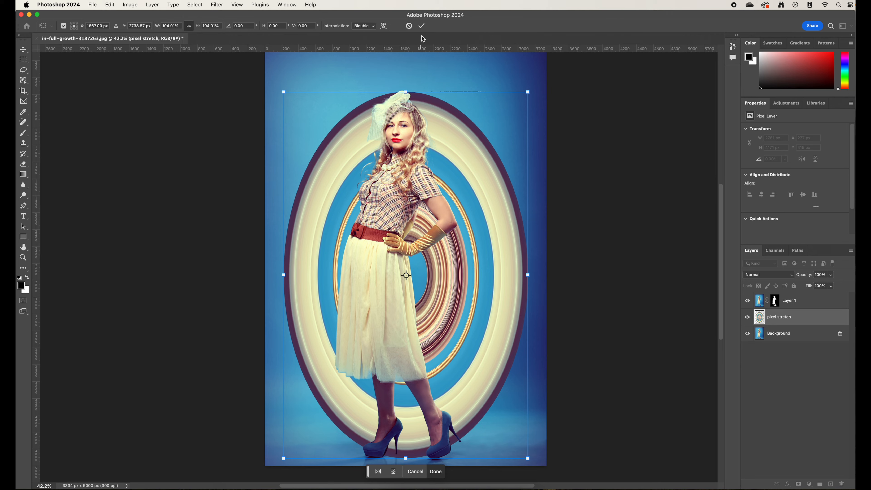
click(422, 27)
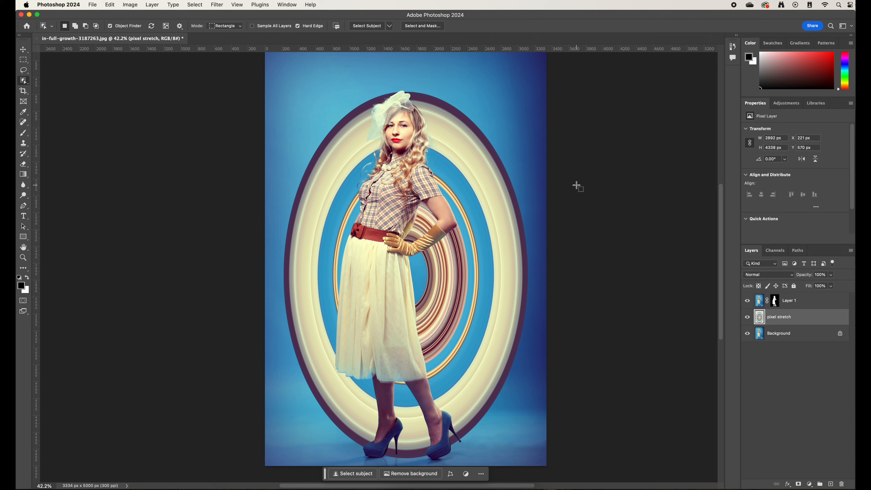
Add a layer mask to the pixel stretch layer and paint out the rings left of the woman with a black brush of about 800 px.
click(802, 320)
click(798, 484)
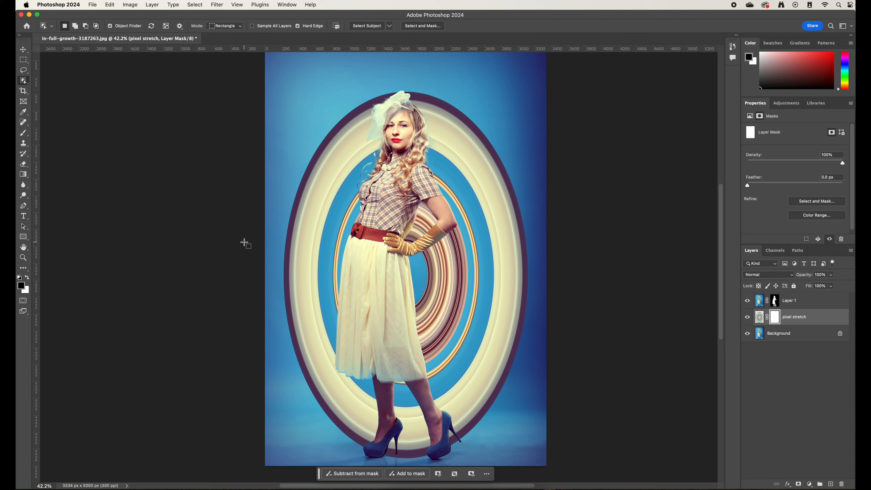
key(b)
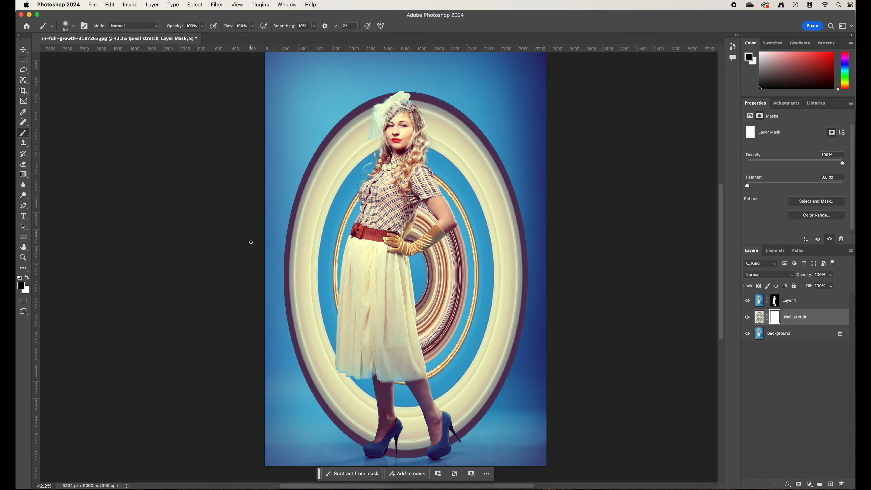
key(bracketright)
key(bracketright)
key(bracketright)
key(bracketright)
key(bracketright)
key(bracketright)
key(bracketright)
key(bracketright)
key(bracketright)
key(bracketright)
key(bracketright)
key(bracketright)
key(bracketright)
key(bracketright)
mouse_move(377, 120)
mouse_down()
mouse_move(360, 88)
mouse_move(374, 120)
mouse_move(354, 192)
mouse_move(346, 127)
mouse_move(314, 226)
mouse_move(307, 336)
mouse_move(335, 272)
mouse_move(340, 166)
mouse_move(354, 126)
mouse_move(335, 302)
mouse_move(351, 430)
mouse_move(350, 406)
mouse_move(303, 361)
mouse_move(340, 399)
mouse_move(356, 107)
mouse_move(295, 353)
mouse_up()
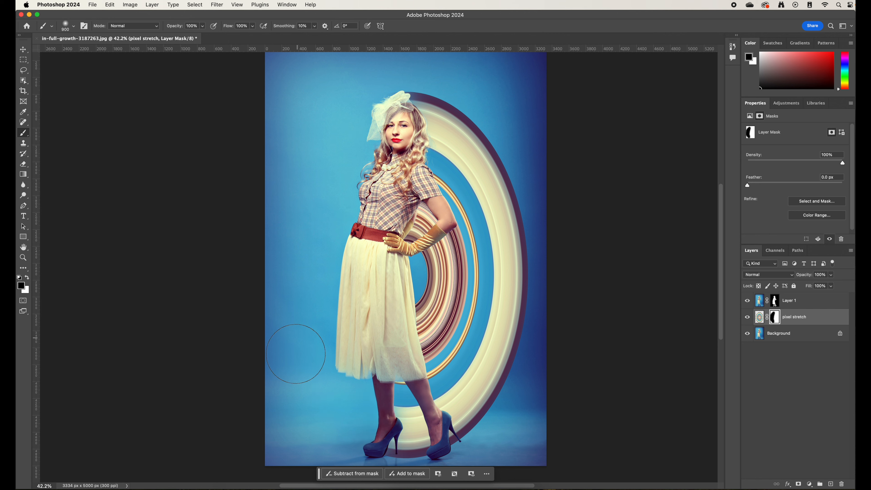